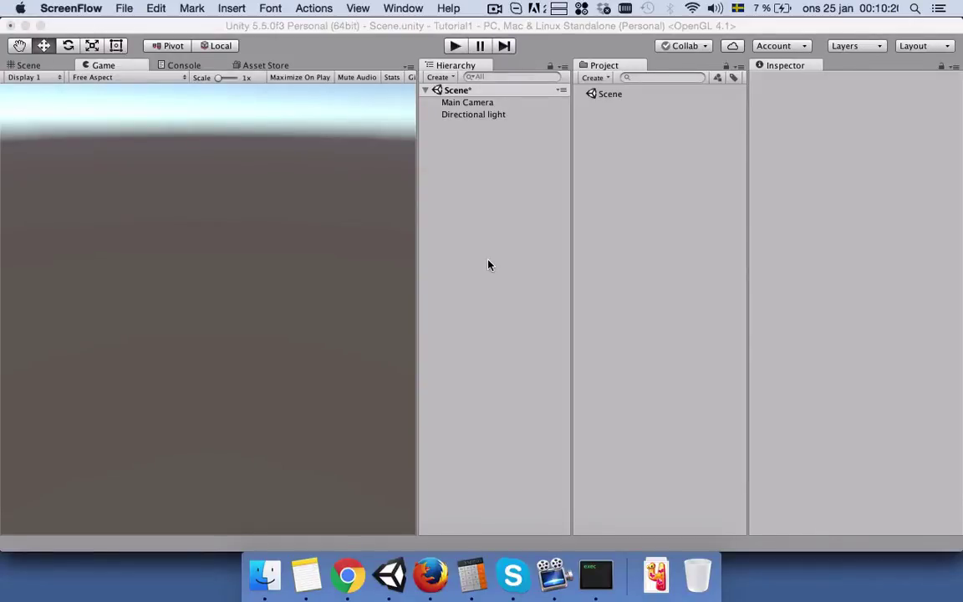
# Step: Add a UI Toggle from the Hierarchy's Create > UI menu
pyautogui.click(437, 77)
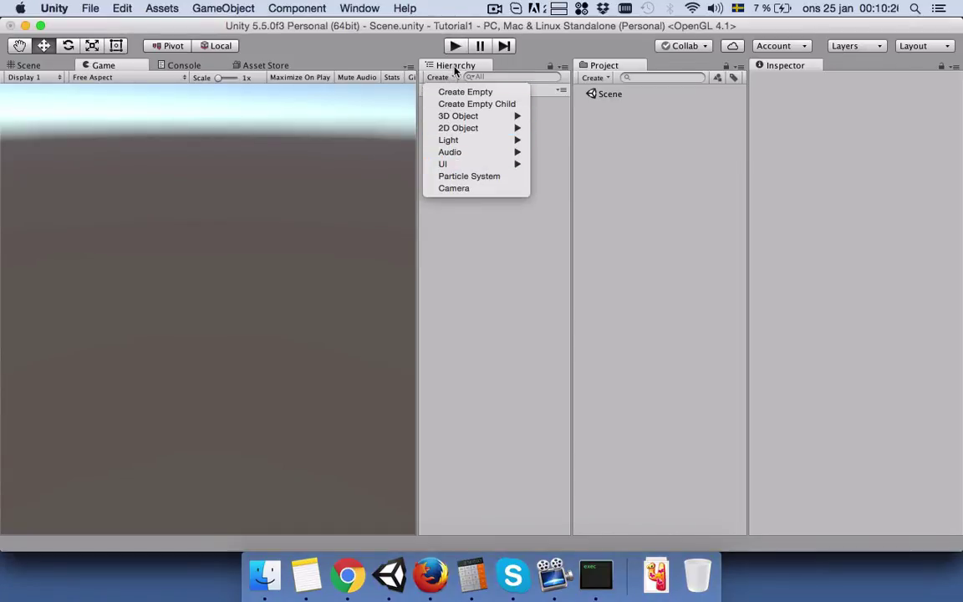
pyautogui.moveTo(499, 163)
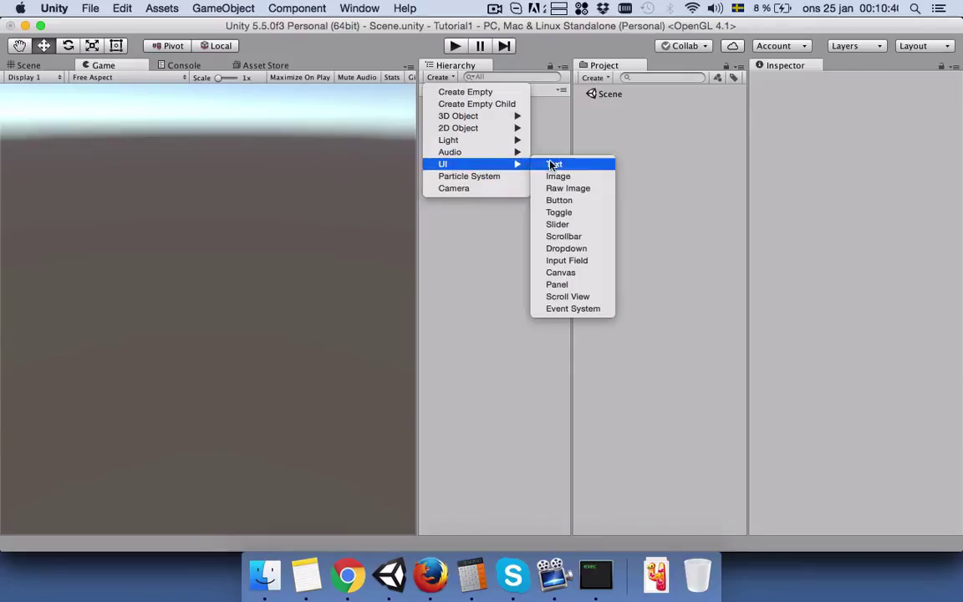
pyautogui.click(565, 212)
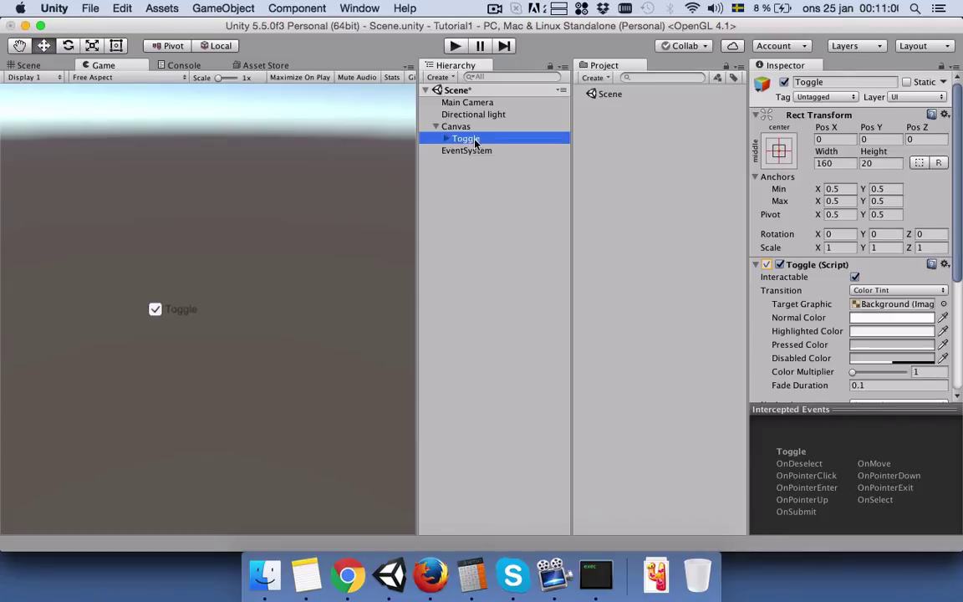
# Step: Change the toggle's Label text from 'Toggle' to 'Light'
pyautogui.click(446, 139)
pyautogui.click(472, 162)
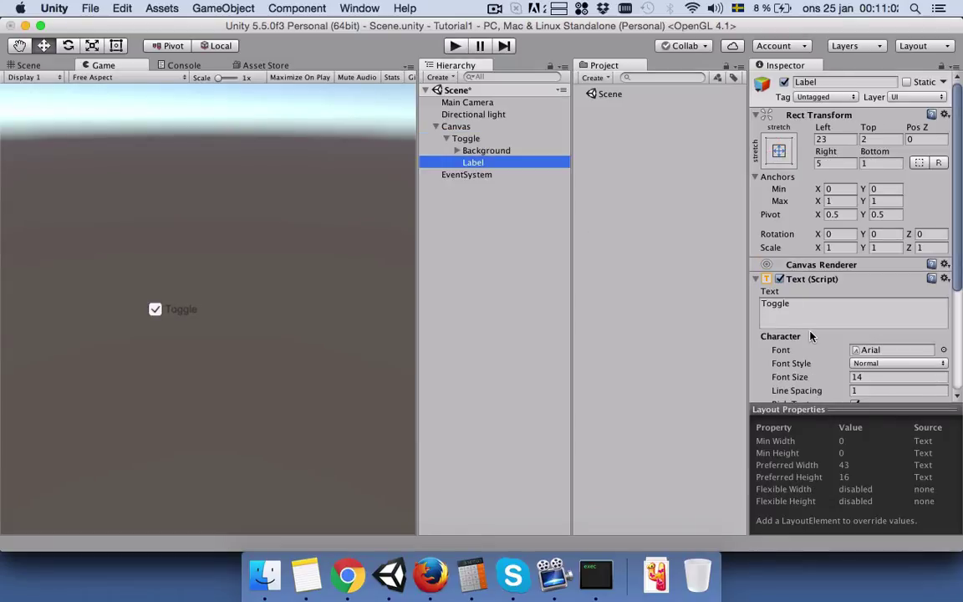
pyautogui.click(831, 305)
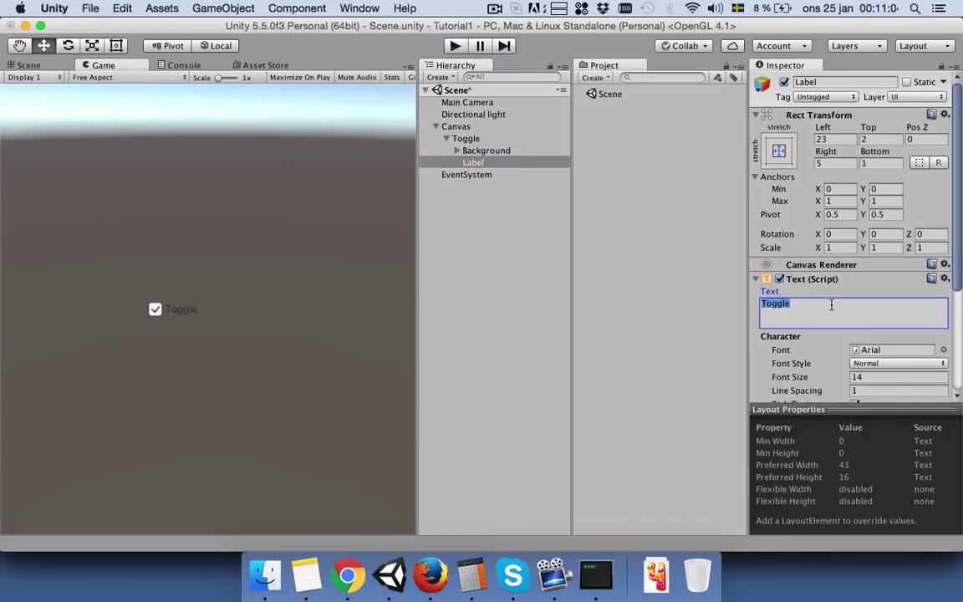
pyautogui.write('Light')
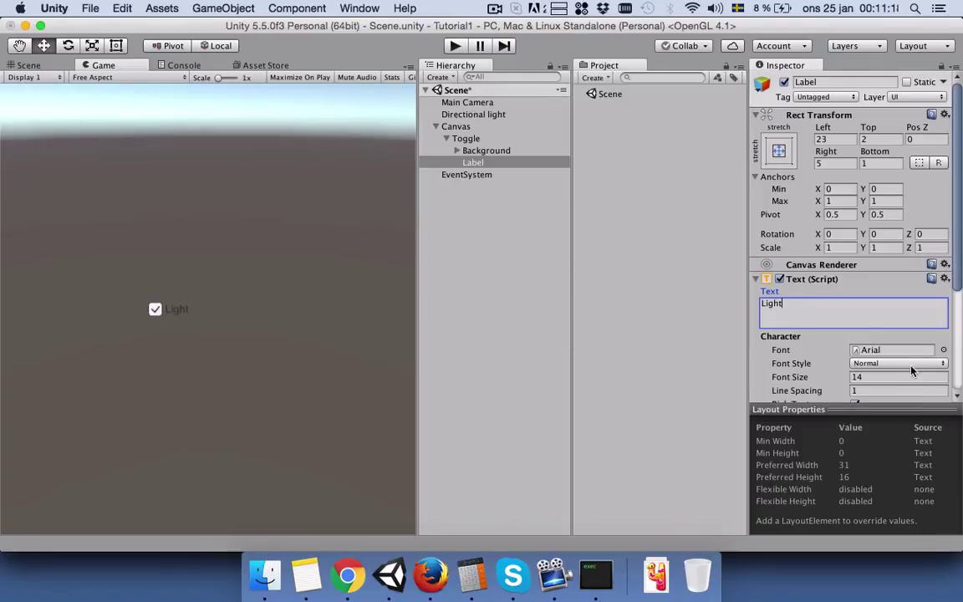
# Step: Select Toggle and add one empty Runtime Only entry to its On Value Changed list
pyautogui.scroll(-5, 924, 366)
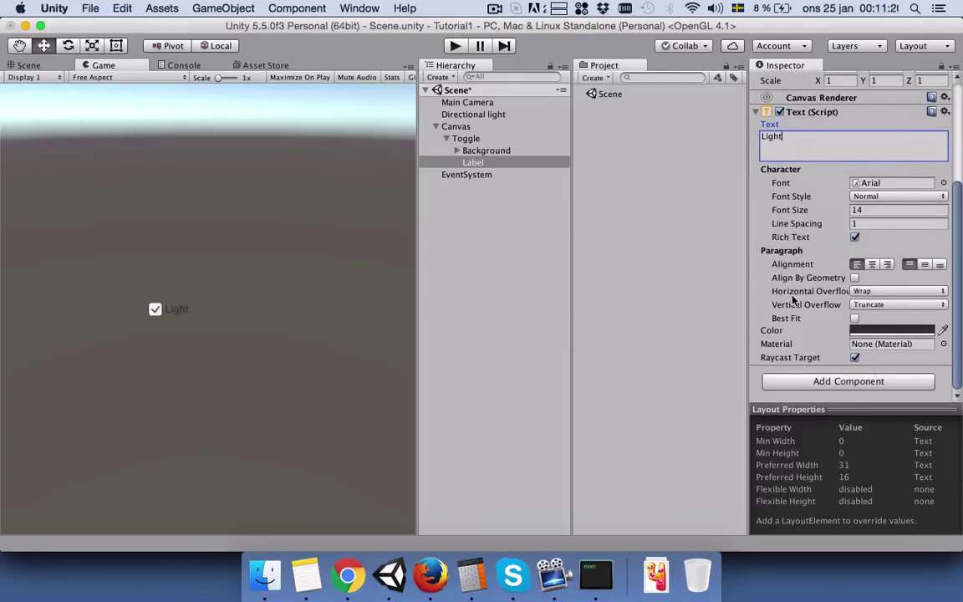
pyautogui.click(467, 139)
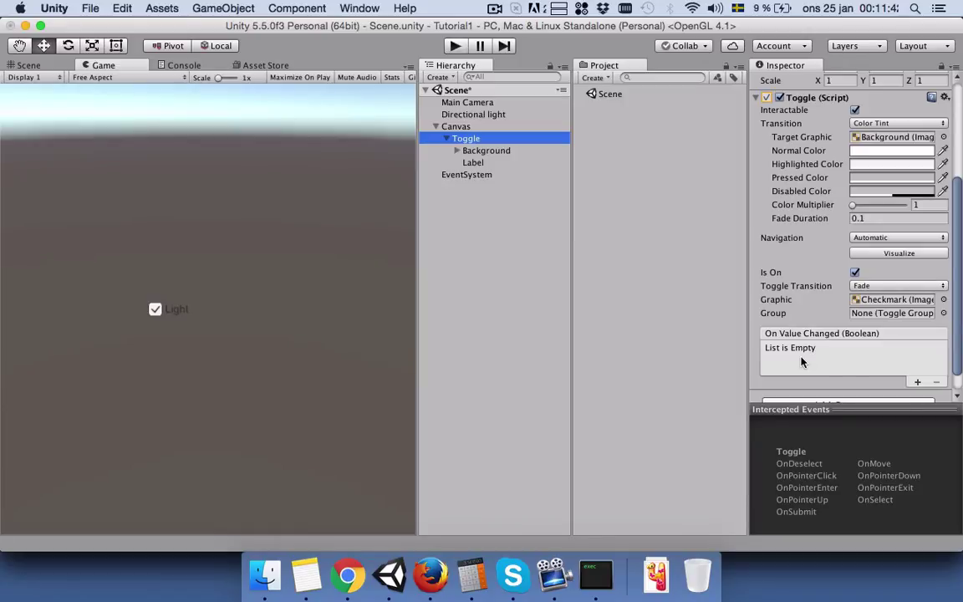
pyautogui.click(917, 382)
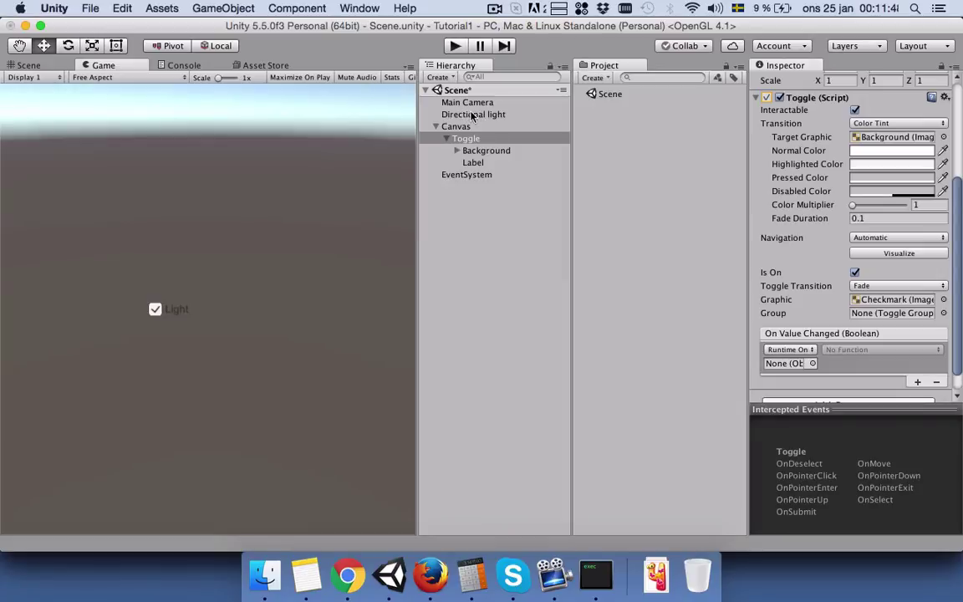
# Step: Set the event's target to Directional light and its function to Light.enabled
pyautogui.moveTo(474, 116); pyautogui.dragTo(788, 364)
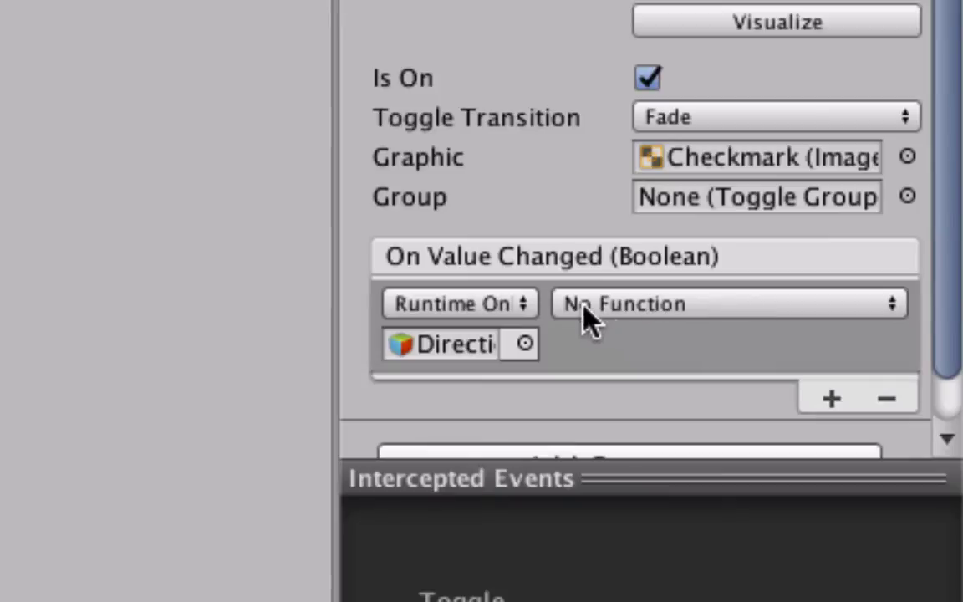
pyautogui.click(715, 304)
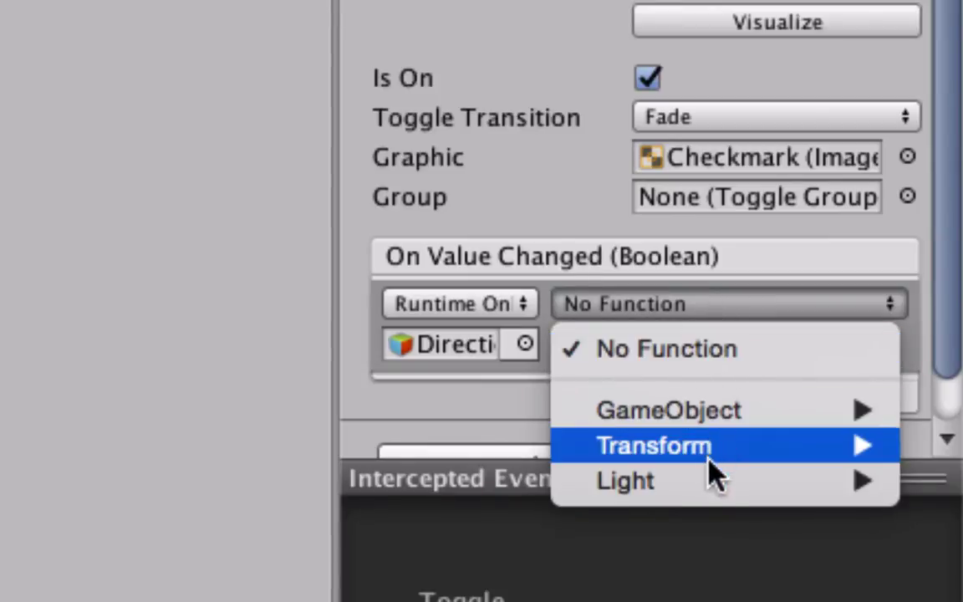
pyautogui.moveTo(709, 481)
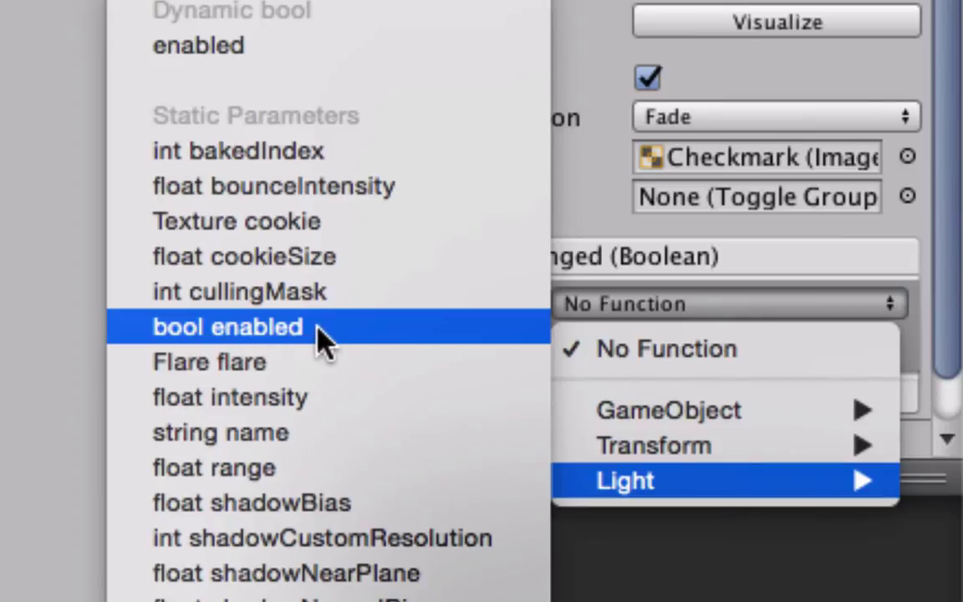
pyautogui.click(354, 330)
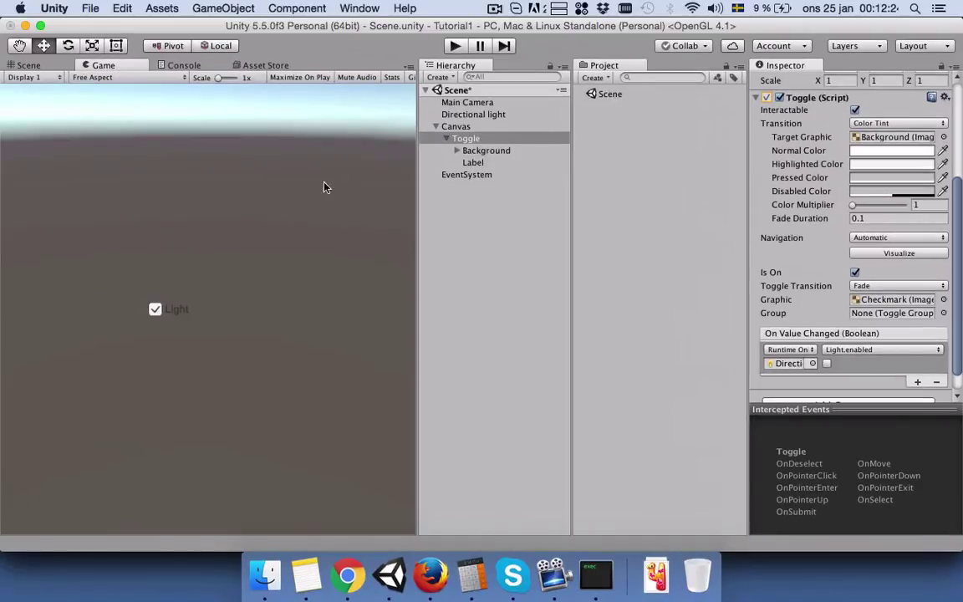
# Step: Enter play mode and switch the Light toggle off, on, then off again
pyautogui.click(456, 46)
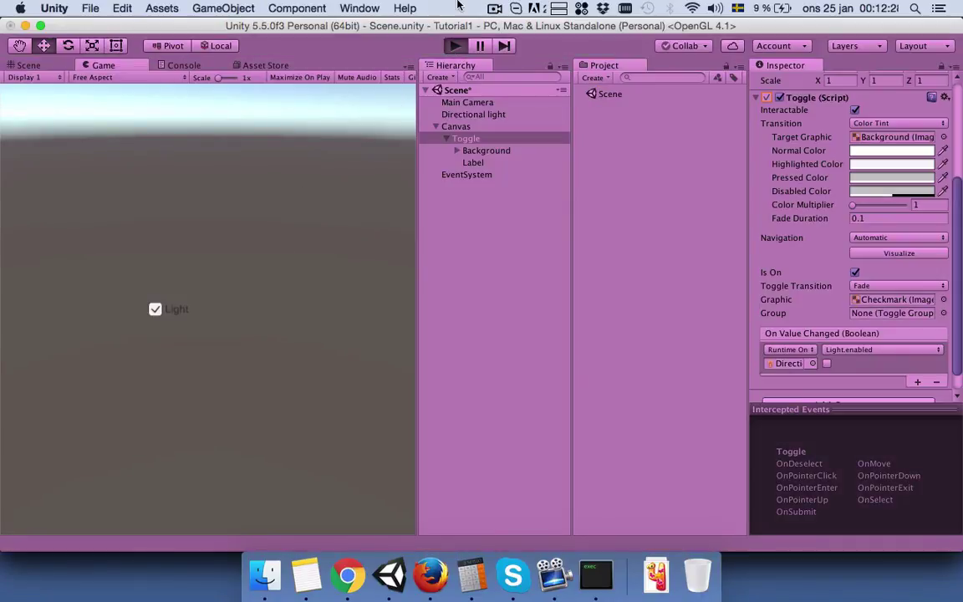
pyautogui.click(155, 309)
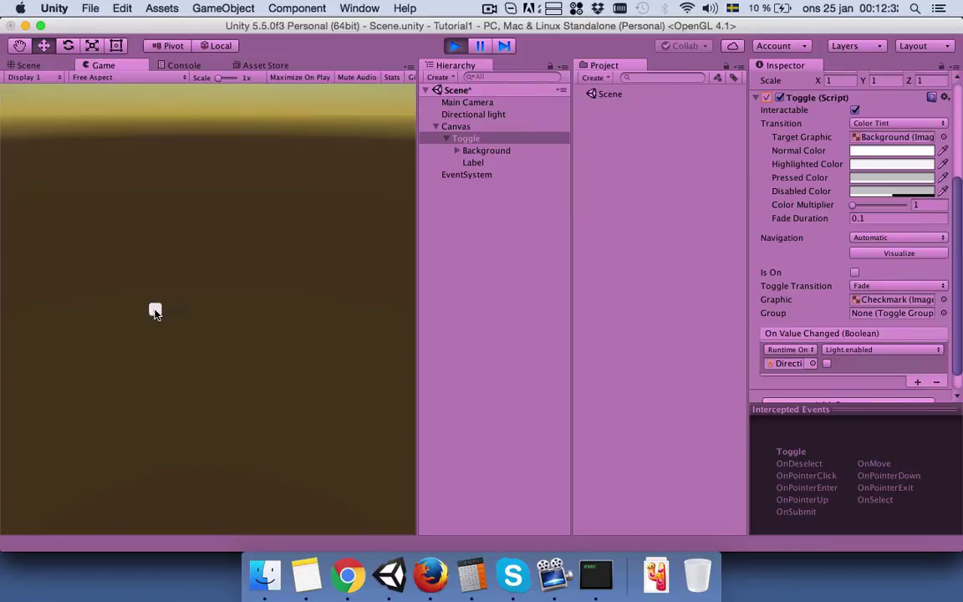
pyautogui.click(154, 310)
pyautogui.click(155, 310)
# Step: Stop play mode and add a second On Value Changed entry
pyautogui.click(454, 46)
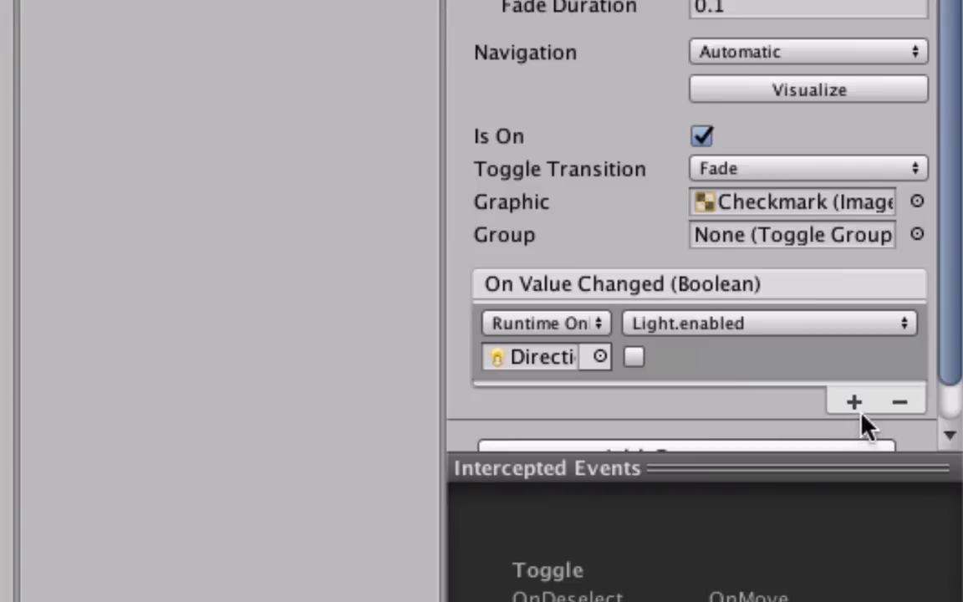
pyautogui.click(854, 402)
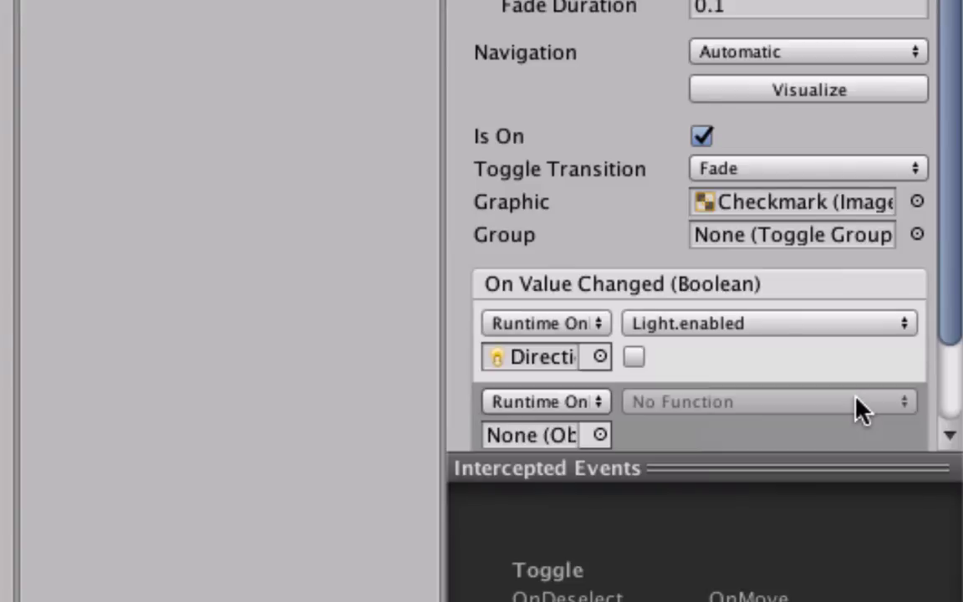
pyautogui.scroll(-3, 854, 402)
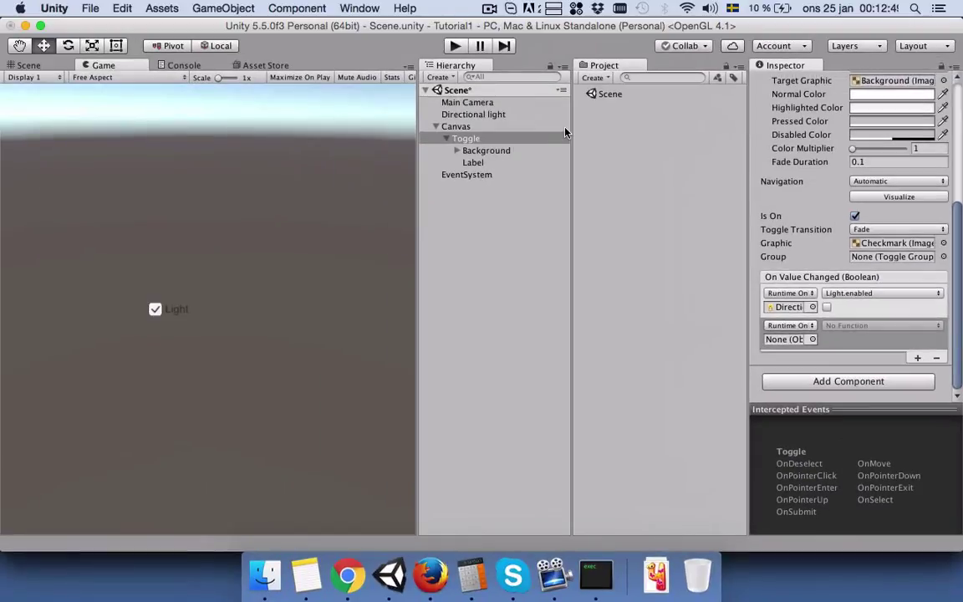
# Step: Point the second entry at Directional light, calling GameObject.SetActive
pyautogui.moveTo(481, 114); pyautogui.dragTo(788, 338)
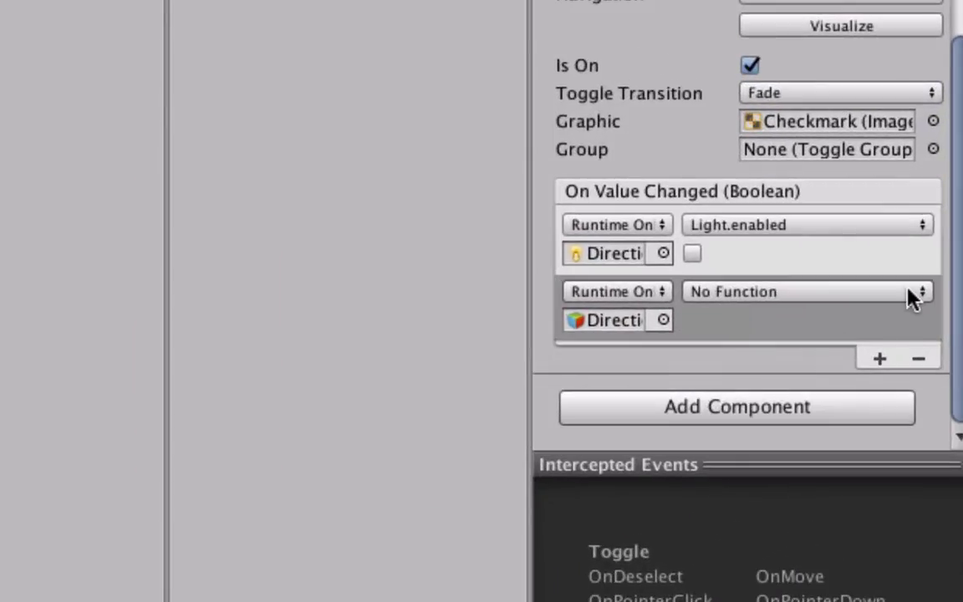
pyautogui.click(912, 295)
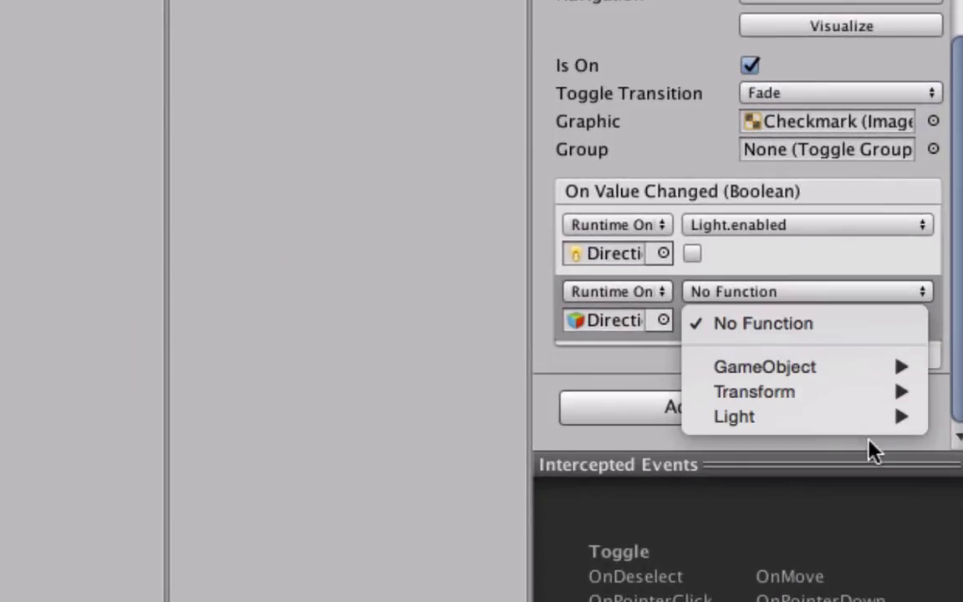
pyautogui.moveTo(799, 426)
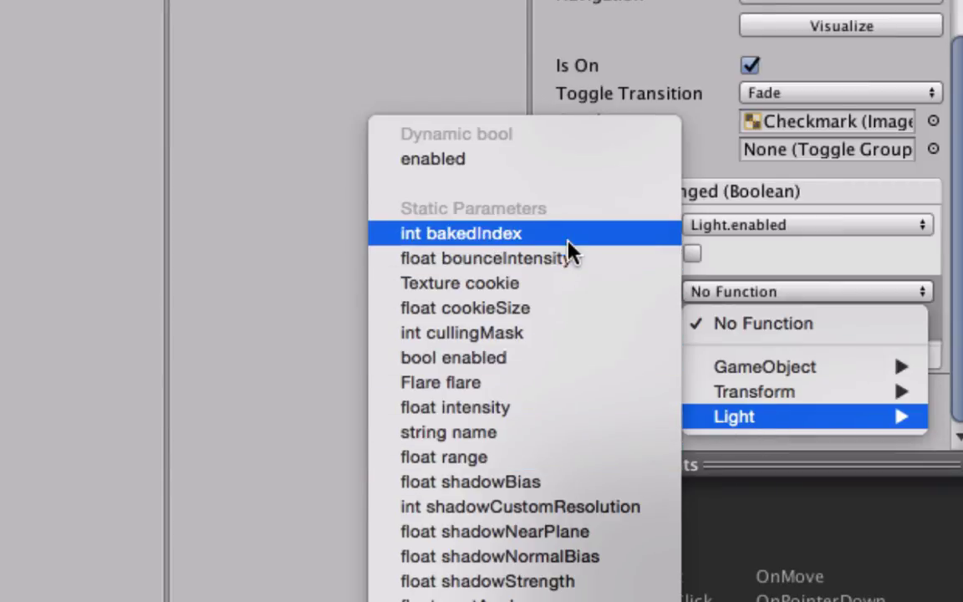
pyautogui.moveTo(753, 405)
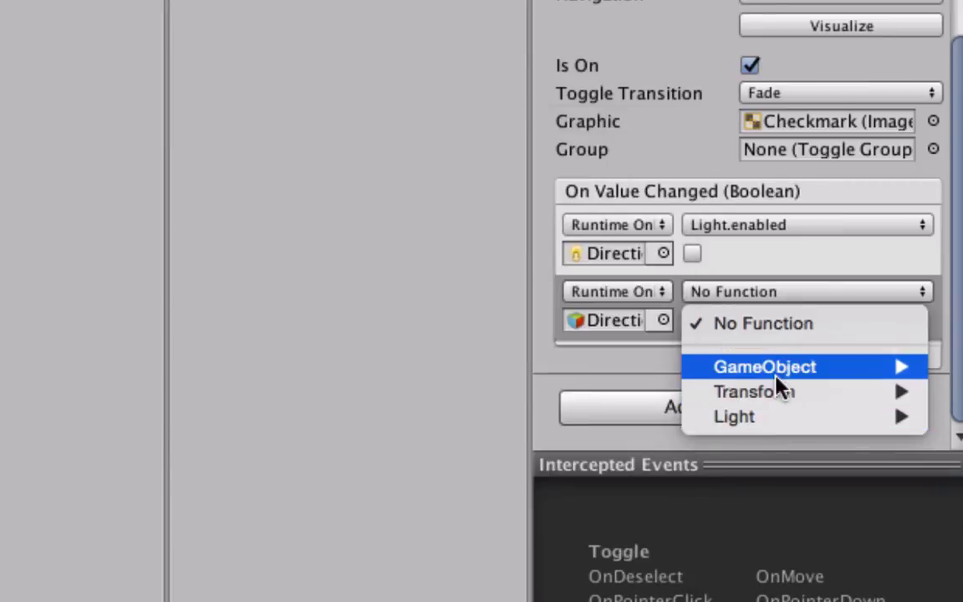
pyautogui.moveTo(771, 378)
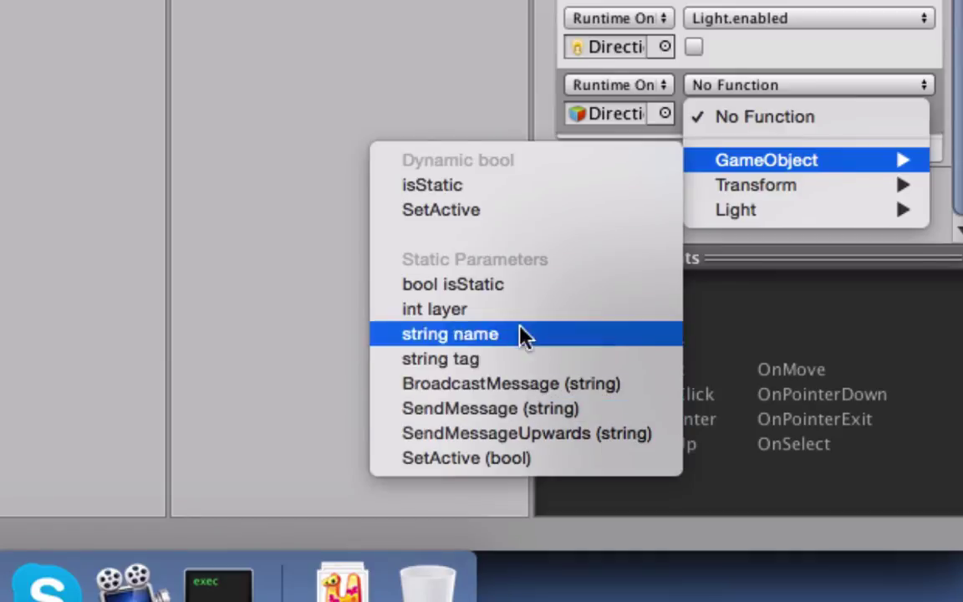
pyautogui.click(516, 212)
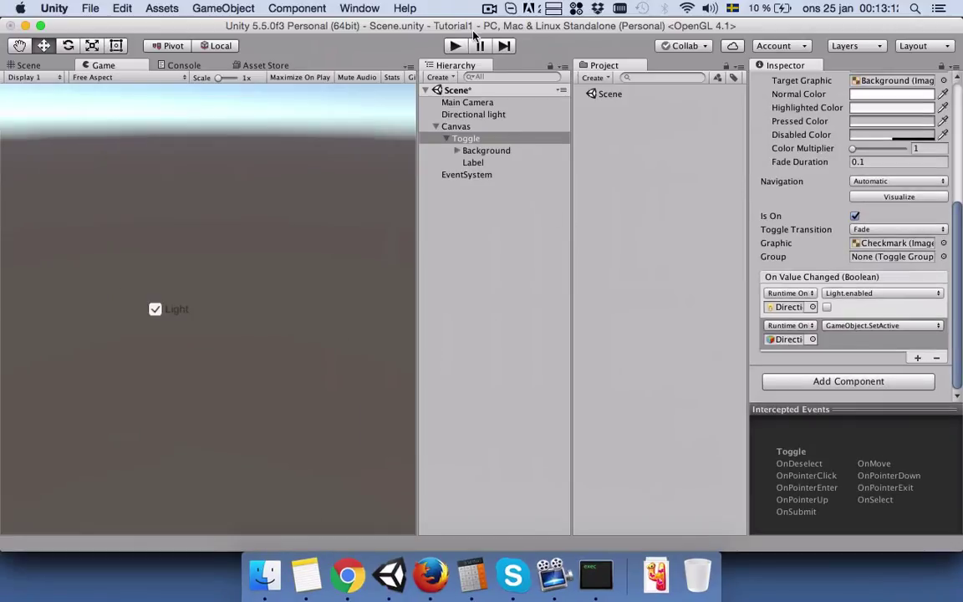
pyautogui.click(456, 46)
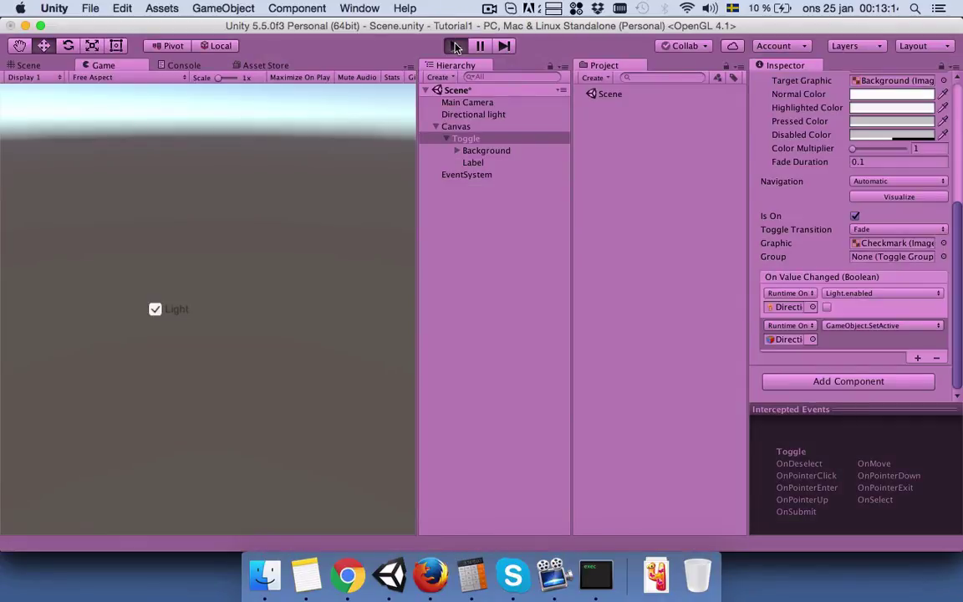
pyautogui.click(154, 310)
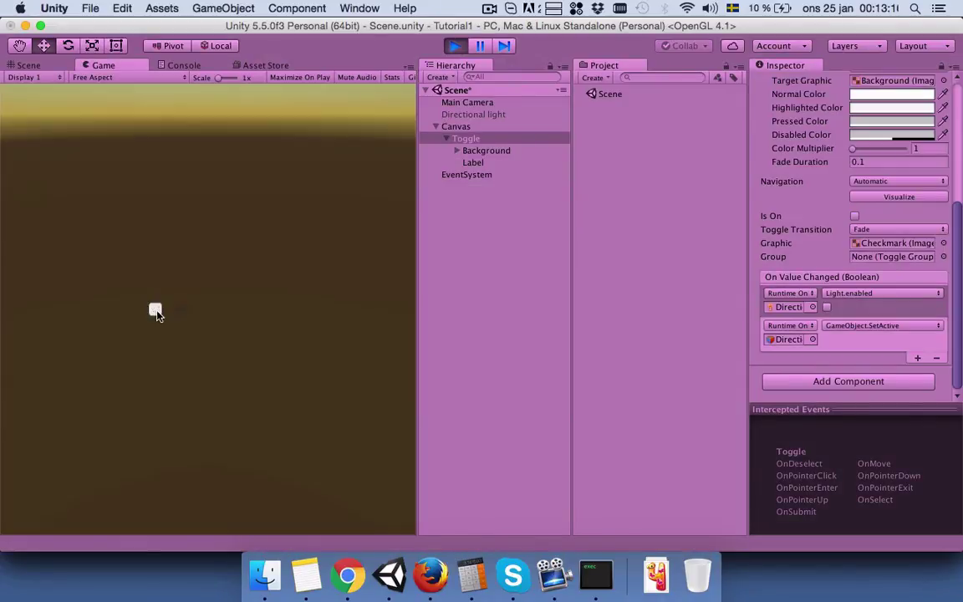
pyautogui.click(155, 310)
pyautogui.click(453, 47)
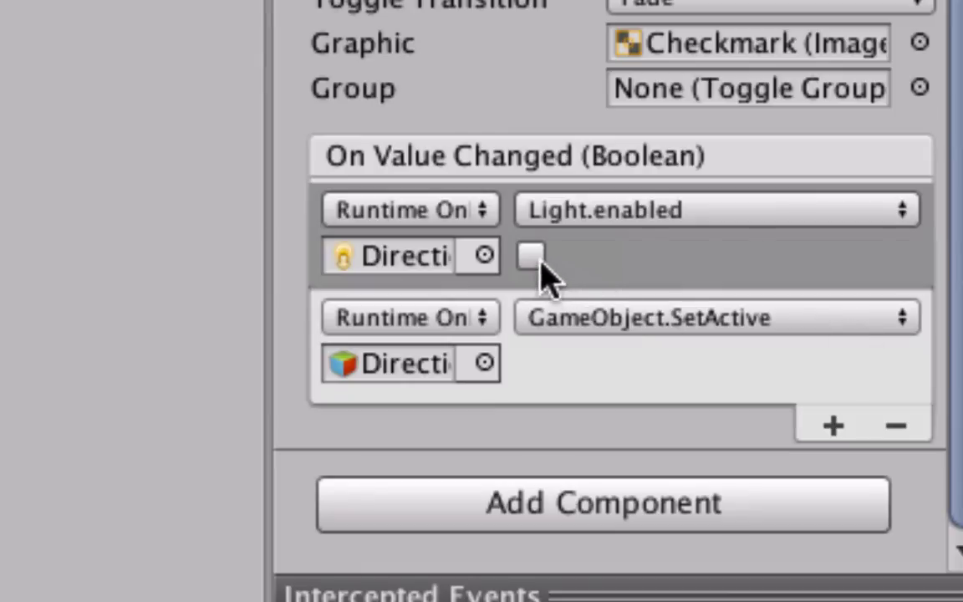
# Step: Tick Light.enabled's value to true, then toggle the light off and on repeatedly in play mode before stopping
pyautogui.click(532, 257)
pyautogui.click(454, 46)
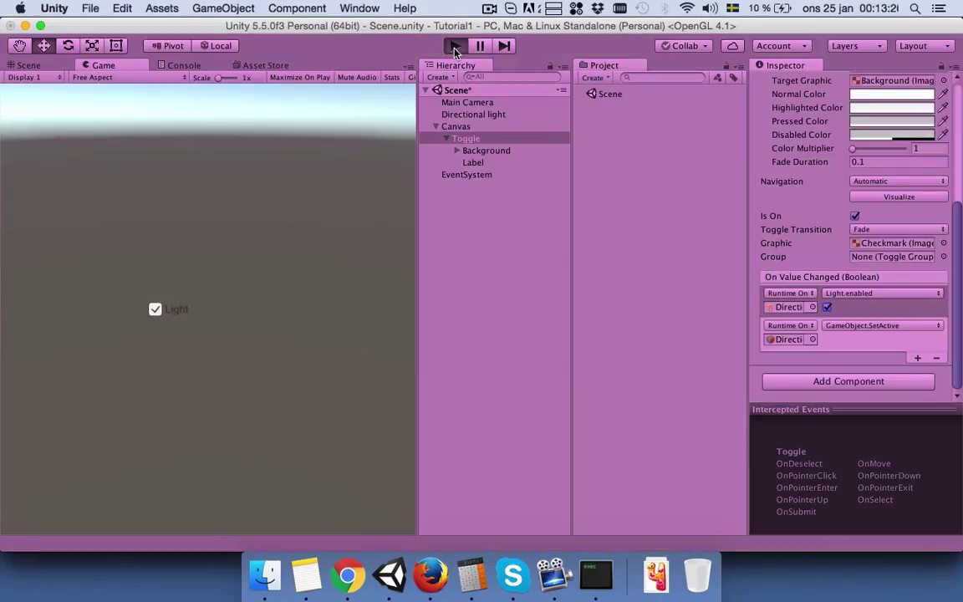
pyautogui.click(156, 310)
pyautogui.click(155, 310)
pyautogui.click(155, 310)
pyautogui.click(155, 310)
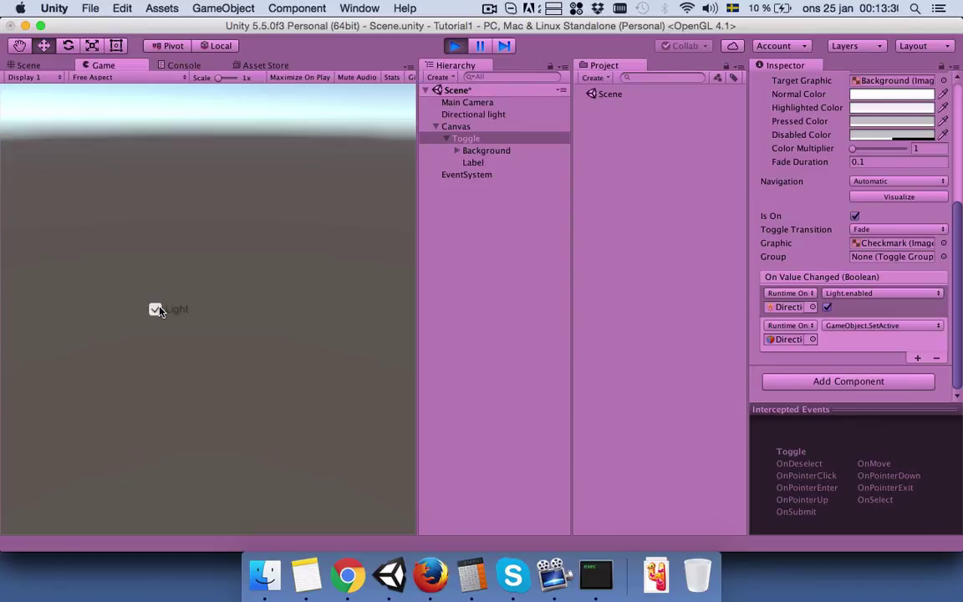
pyautogui.click(155, 310)
pyautogui.click(155, 310)
pyautogui.click(156, 310)
pyautogui.click(156, 310)
pyautogui.click(156, 310)
pyautogui.click(156, 310)
pyautogui.click(156, 310)
pyautogui.click(155, 311)
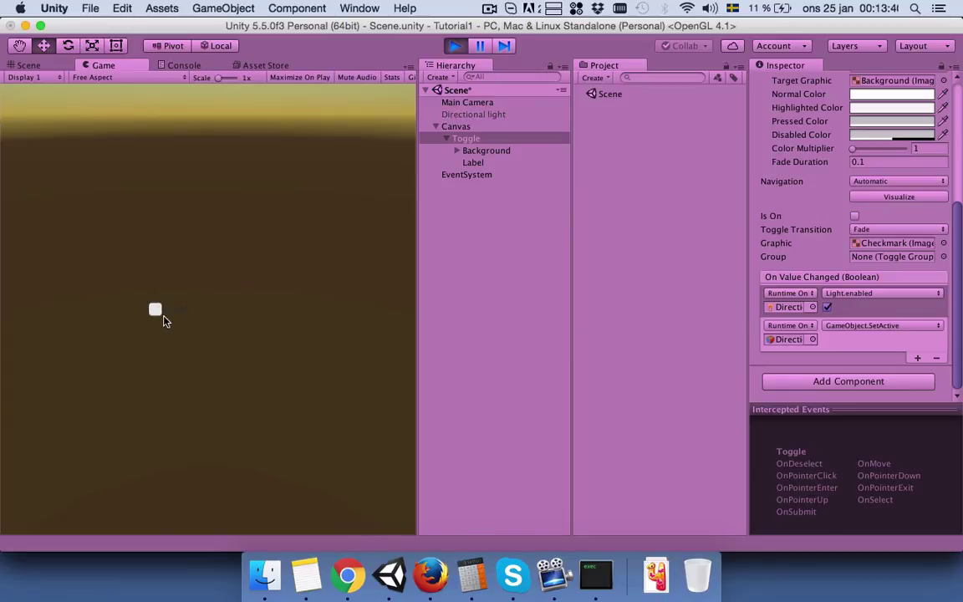
pyautogui.click(454, 46)
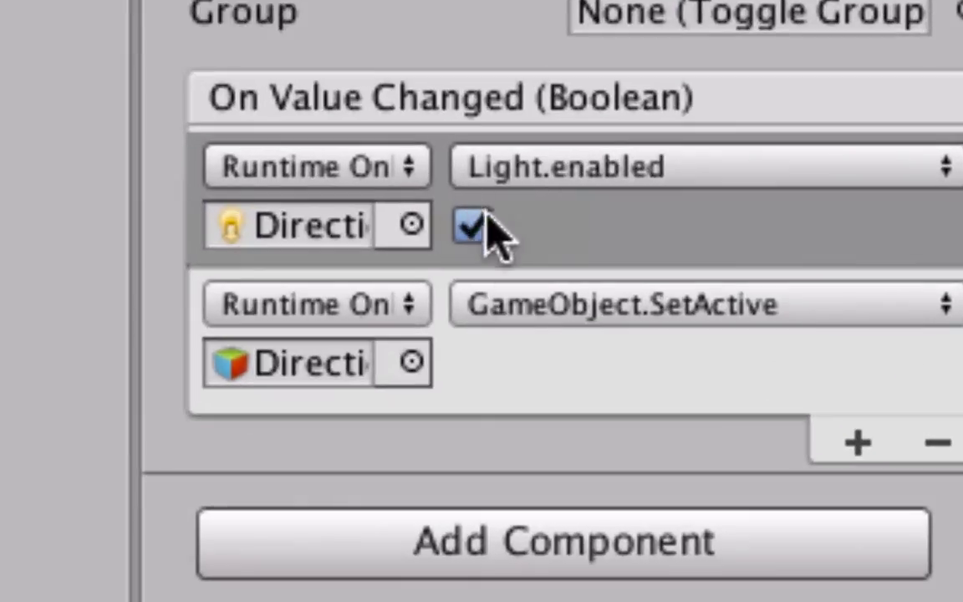